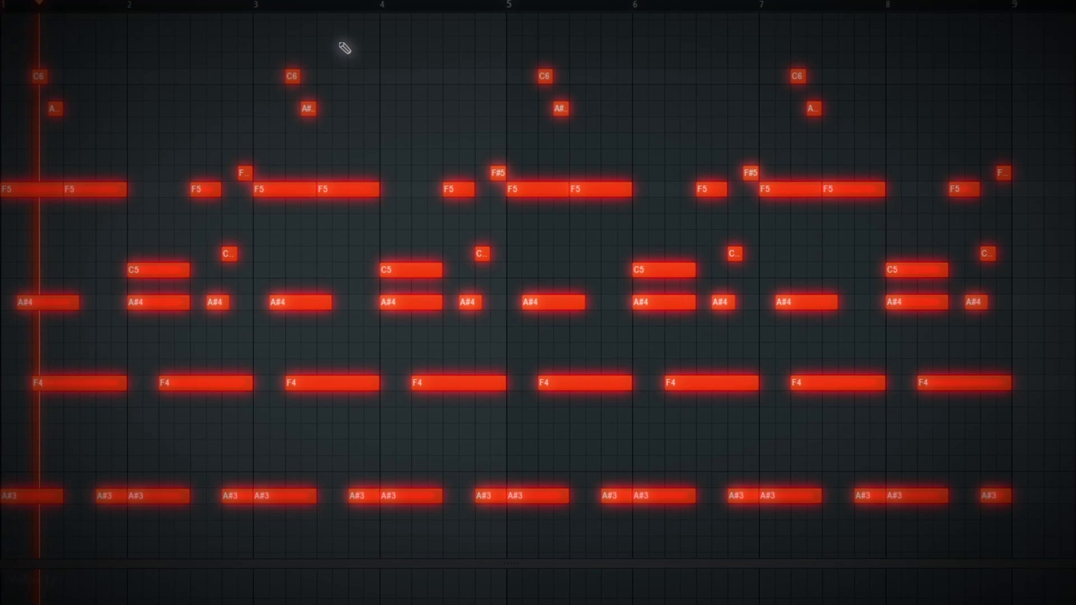
Step: Delete the chord melody notes after bar 3 in the piano roll
{"action": "scroll", "coordinate": [341, 47], "scroll_direction": "down", "scroll_amount": 1}
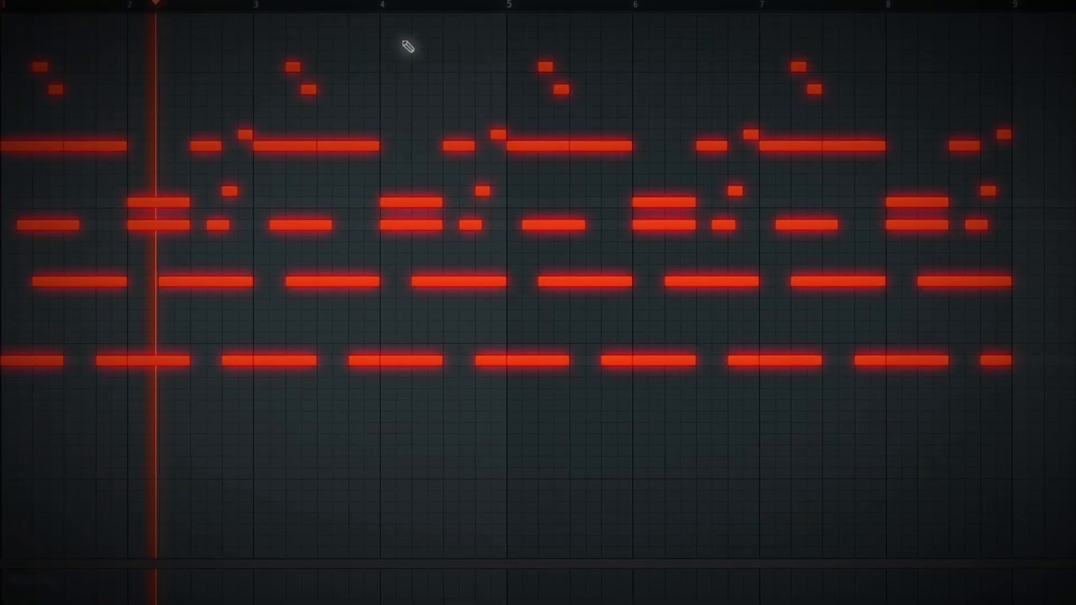
{"action": "scroll", "coordinate": [409, 46], "scroll_direction": "up", "scroll_amount": 1}
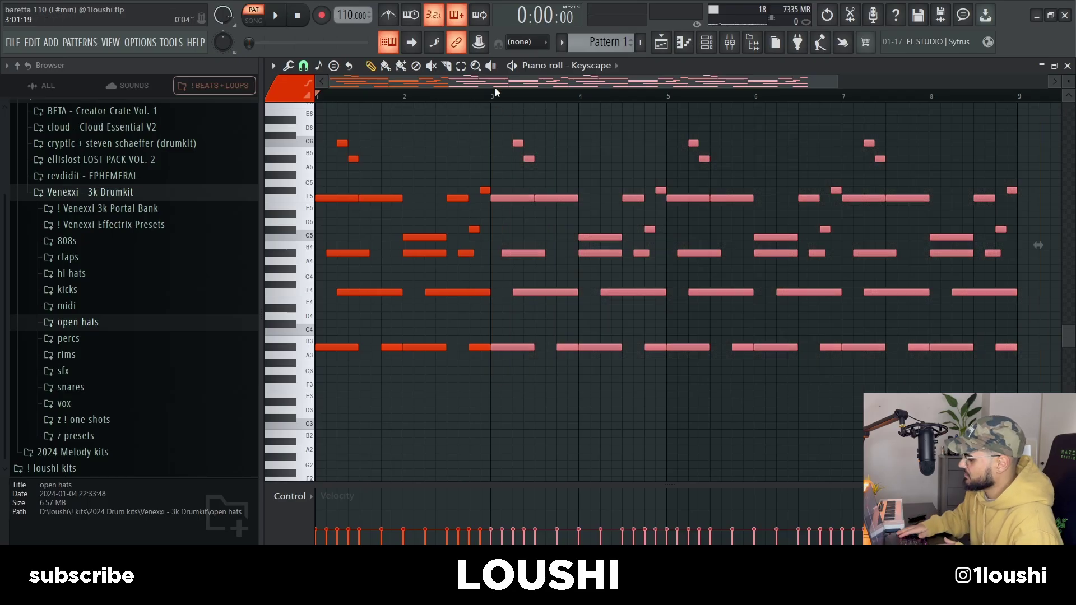
{"action": "key", "text": "Delete"}
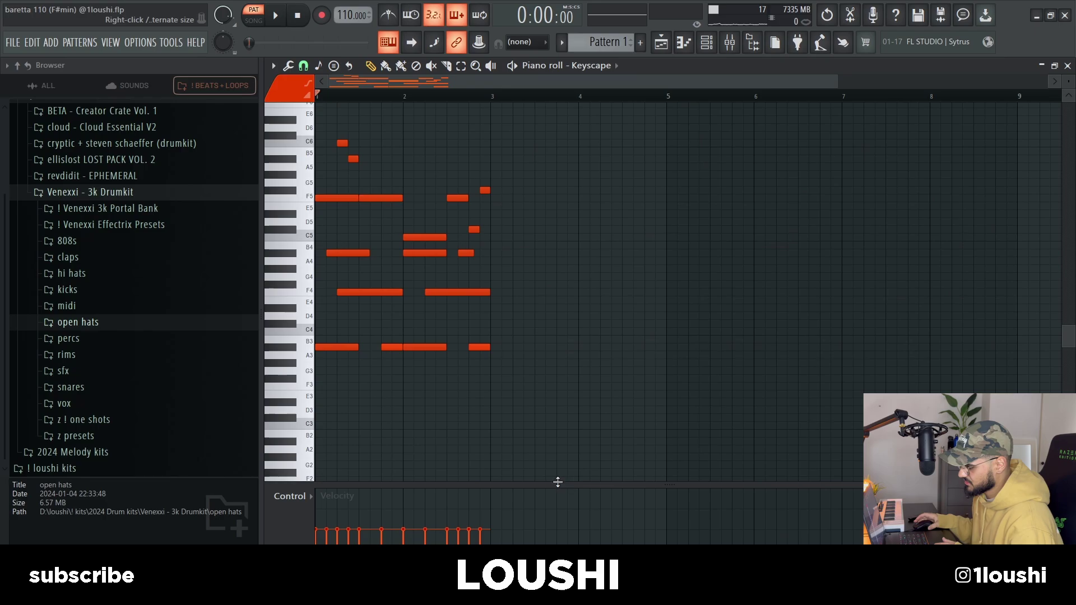
{"action": "scroll", "coordinate": [412, 271], "scroll_direction": "up", "scroll_amount": 1}
{"action": "scroll", "coordinate": [401, 266], "scroll_direction": "up", "scroll_amount": 2}
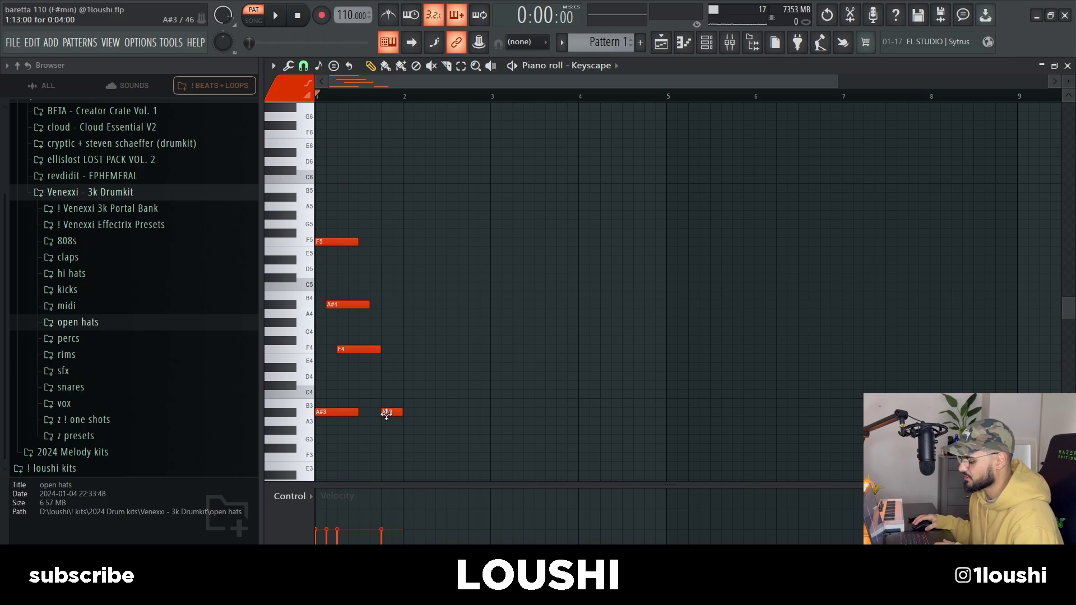
Step: Zoom in and duplicate the four upper notes near bar 3 into the following bars
{"action": "scroll", "coordinate": [482, 276], "scroll_direction": "down", "scroll_amount": 3}
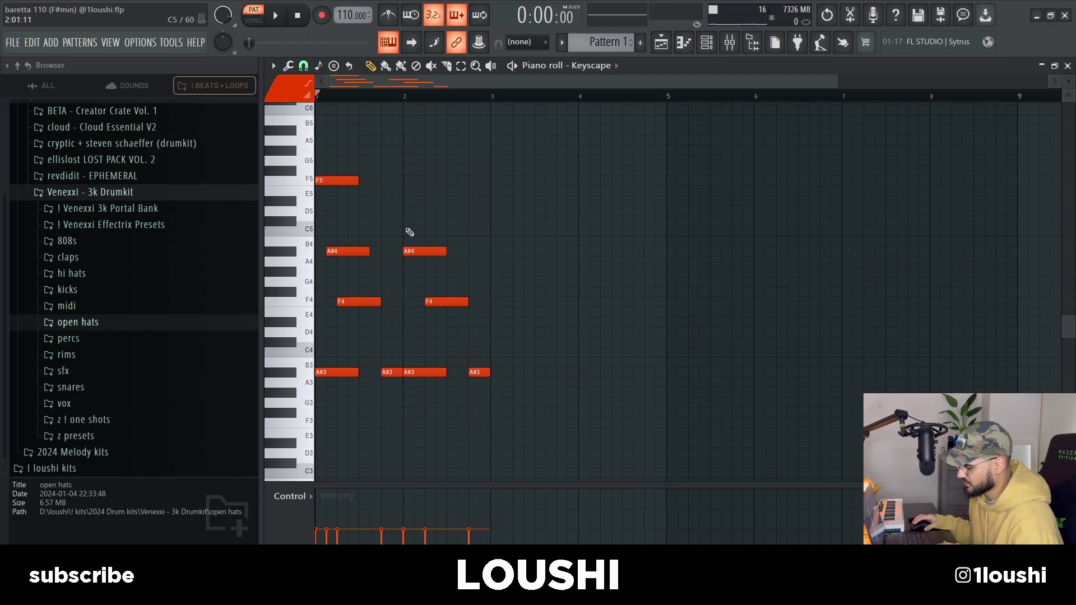
{"action": "scroll", "coordinate": [392, 233], "scroll_direction": "up", "scroll_amount": 3}
{"action": "left_click_drag", "start_coordinate": [476, 240], "coordinate": [580, 268]}
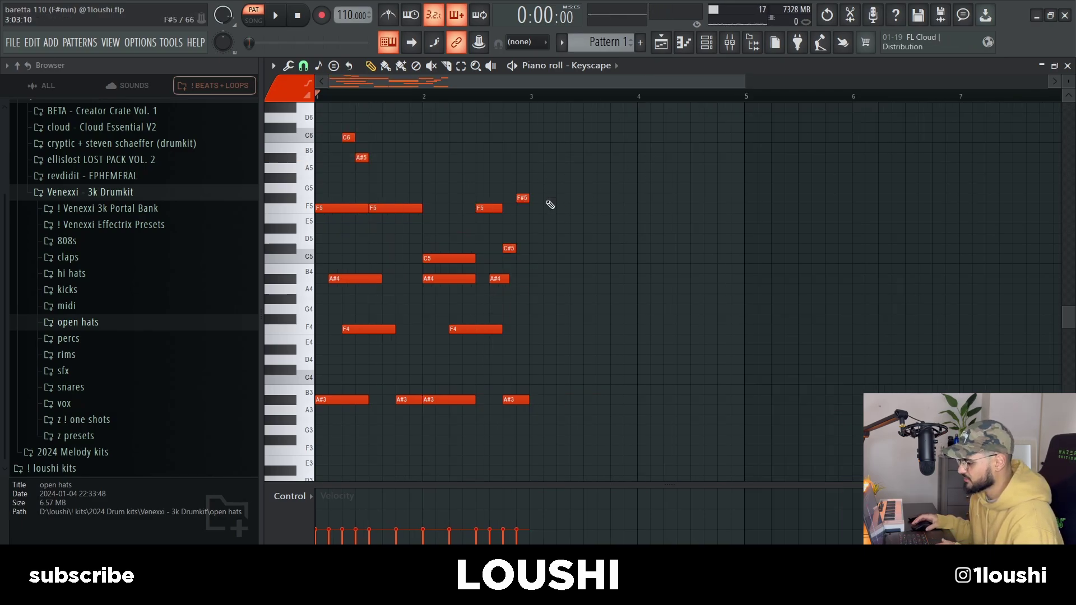
{"action": "left_click_drag", "start_coordinate": [567, 295], "coordinate": [491, 169]}
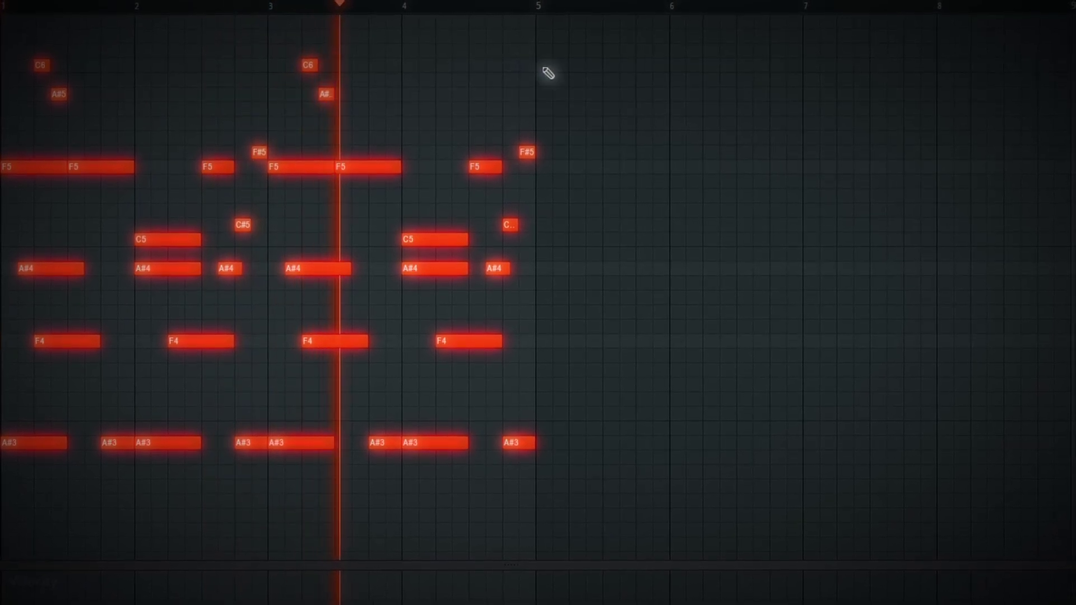
{"action": "key", "text": "ctrl+b"}
{"action": "key", "text": "ctrl+d"}
{"action": "scroll", "coordinate": [545, 11], "scroll_direction": "down", "scroll_amount": 1}
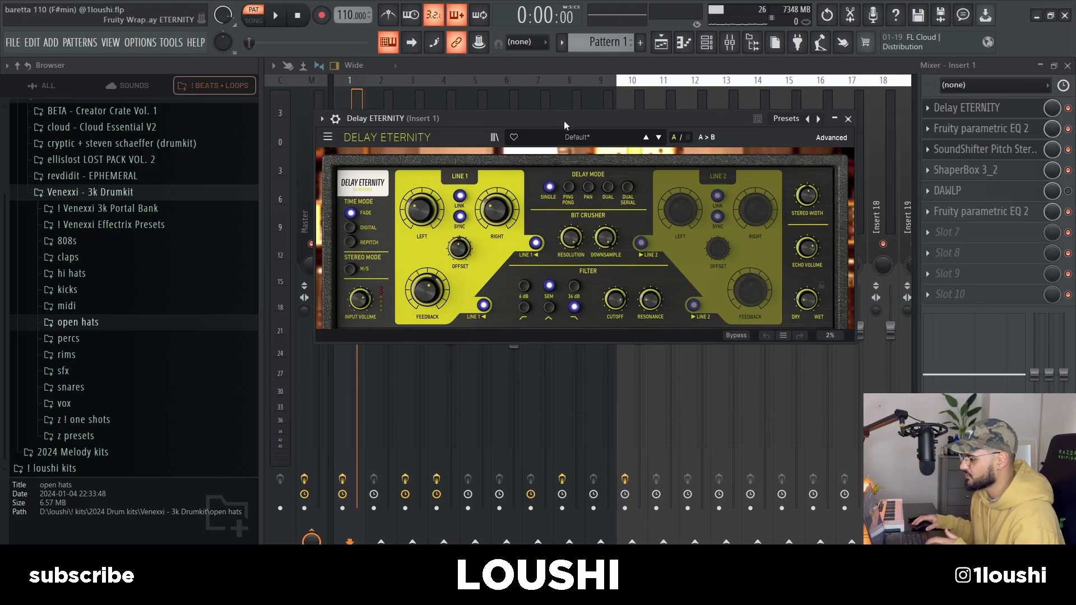
Step: Open Delay Eternity, Parametric EQ 2, SoundShifter and ShaperBox on mixer insert 1
{"action": "left_click_drag", "start_coordinate": [565, 124], "coordinate": [550, 118]}
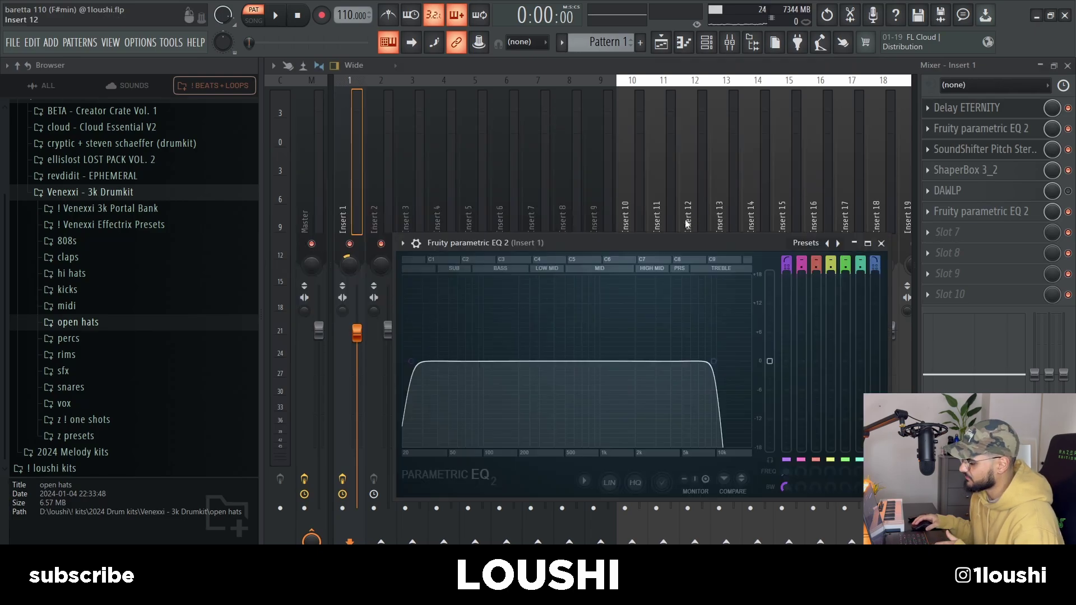
{"action": "left_click_drag", "start_coordinate": [561, 246], "coordinate": [502, 133]}
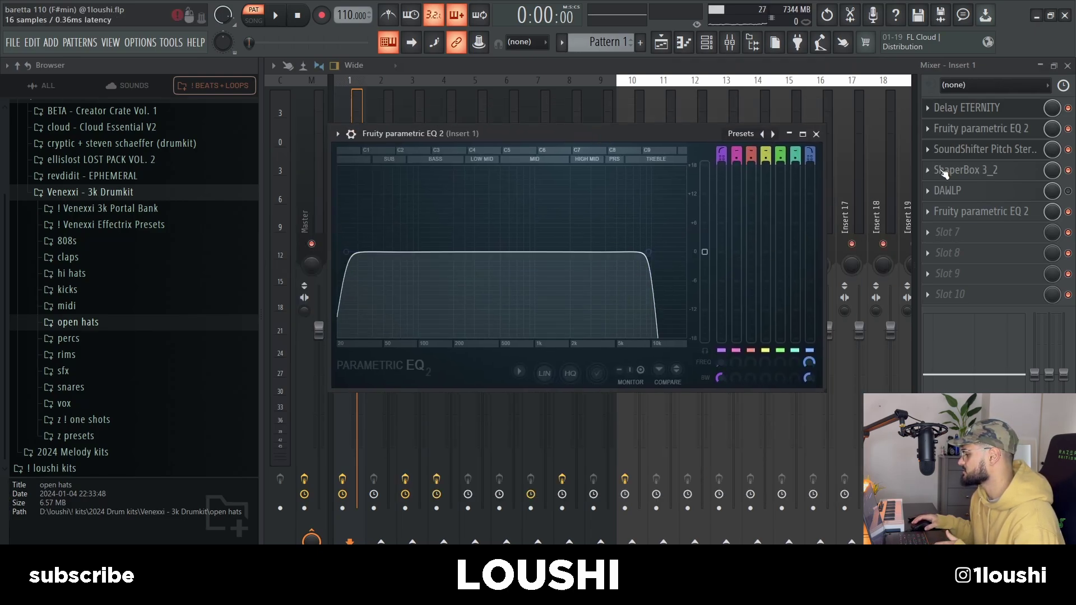
{"action": "left_click", "coordinate": [970, 149]}
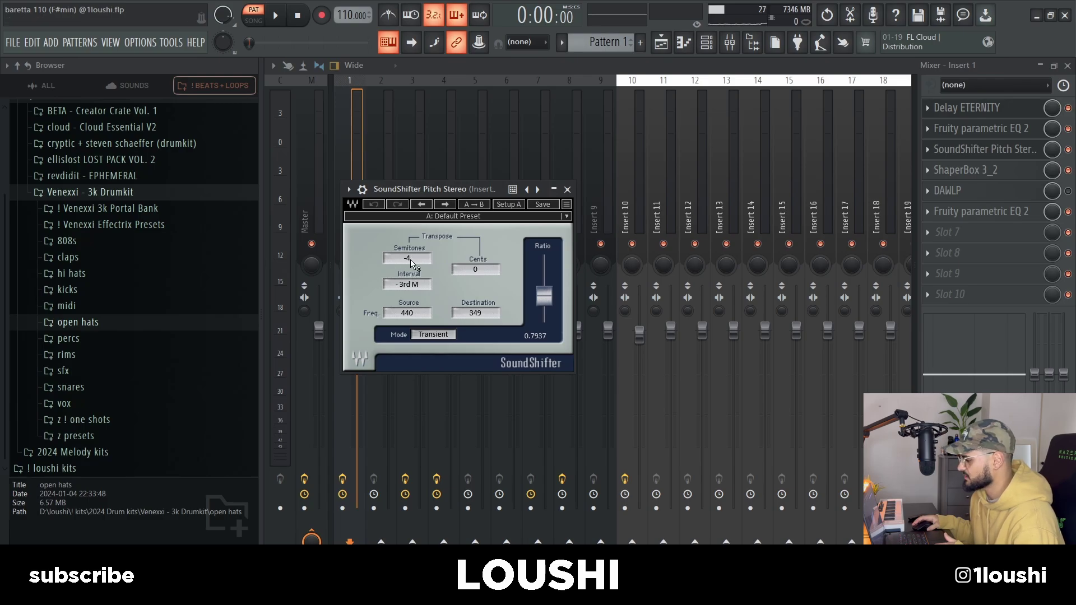
{"action": "left_click", "coordinate": [965, 170]}
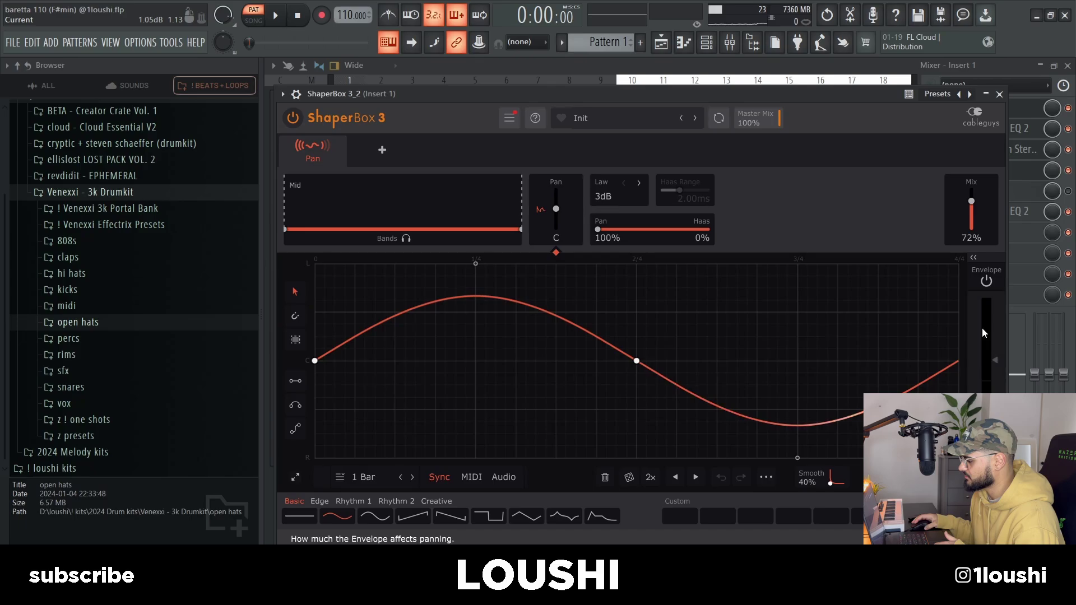
Step: Close ShaperBox and DAWLP, then bring up the last EQ in the chain
{"action": "left_click", "coordinate": [999, 93]}
{"action": "left_click_drag", "start_coordinate": [369, 123], "coordinate": [365, 108]}
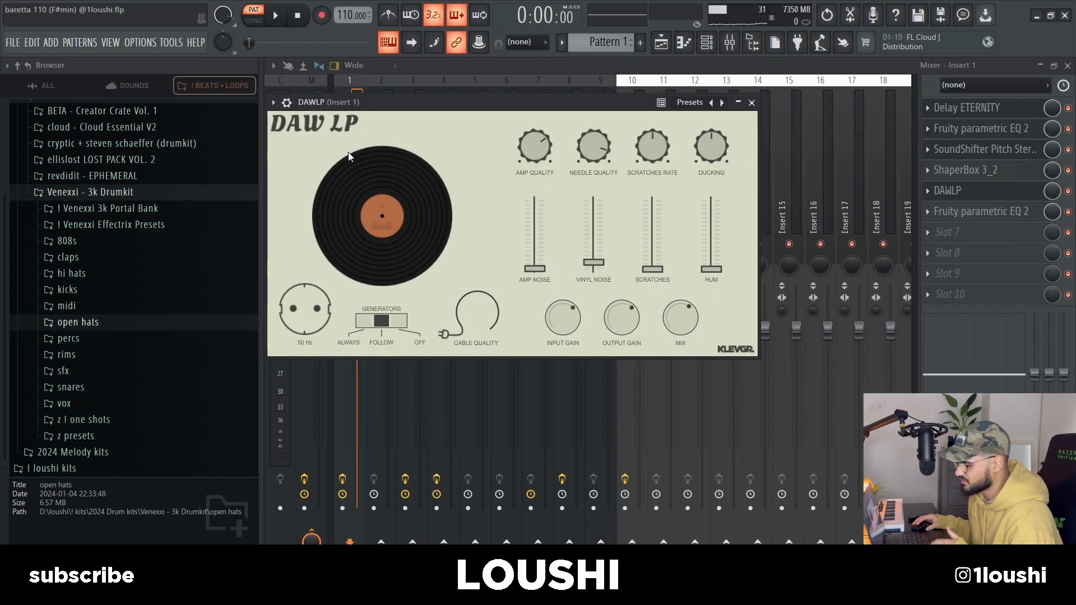
{"action": "left_click", "coordinate": [752, 104]}
{"action": "left_click", "coordinate": [981, 211]}
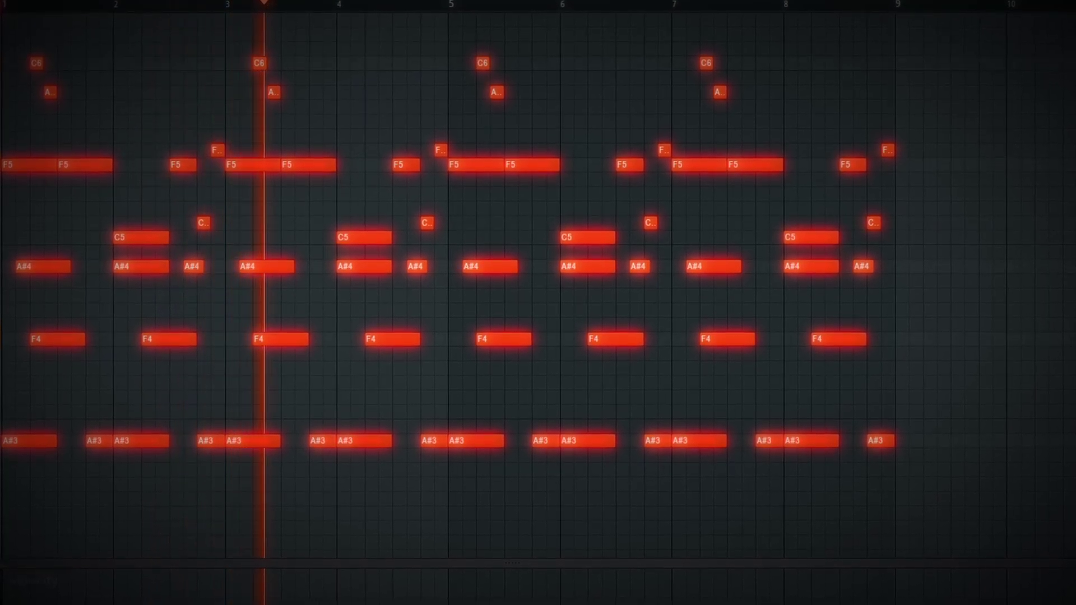
Step: Show the bass's Keyscape Weltmeister Basset 1 instrument and its long F#3 bass notes
{"action": "scroll", "coordinate": [401, 7], "scroll_direction": "down", "scroll_amount": 1}
{"action": "scroll", "coordinate": [404, 16], "scroll_direction": "down", "scroll_amount": 1}
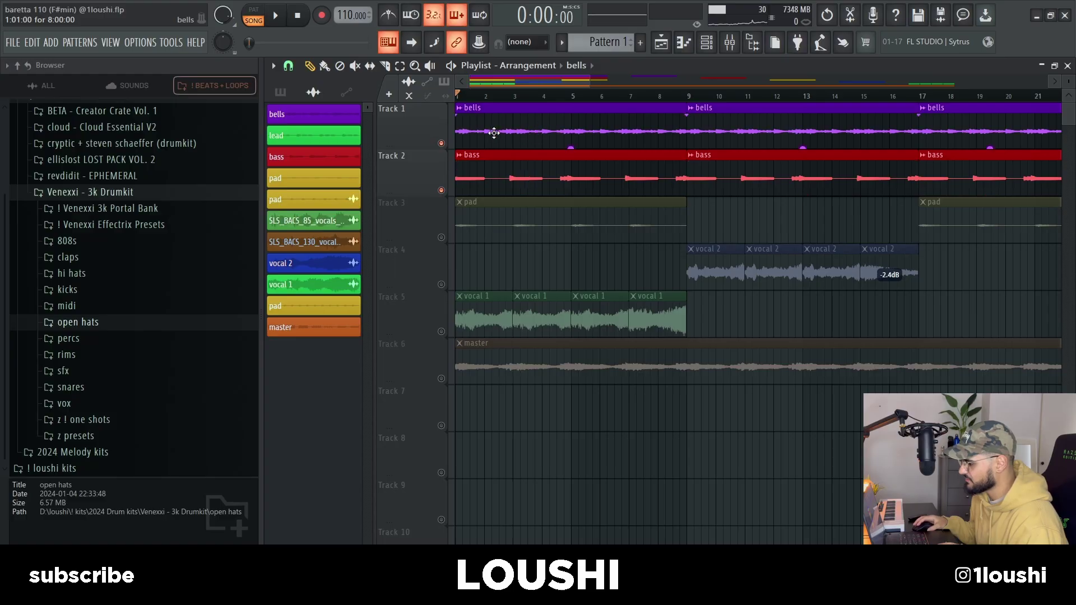
{"action": "left_click", "coordinate": [708, 44]}
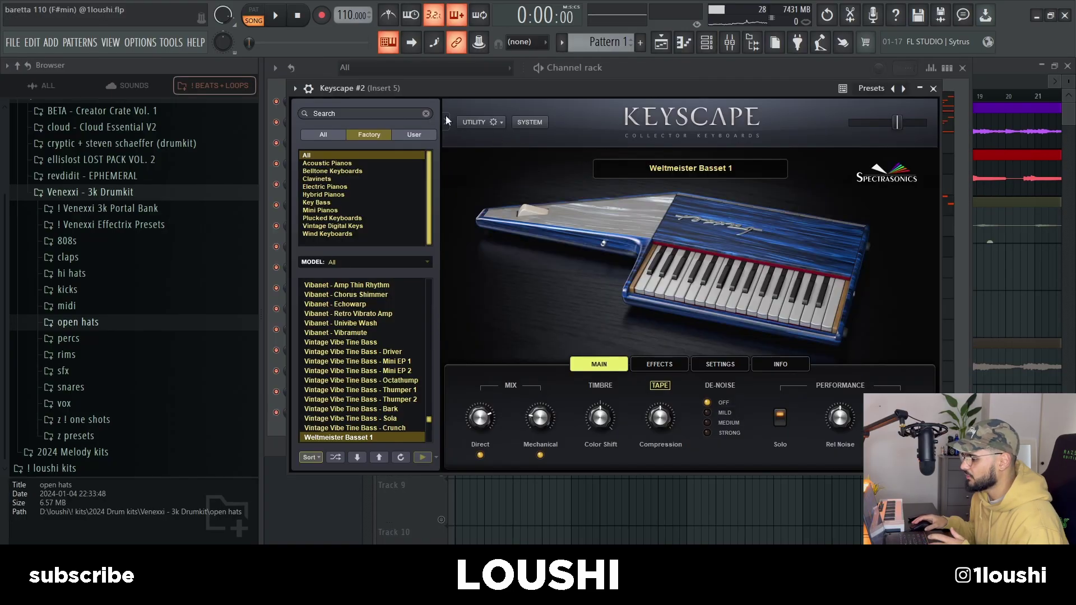
{"action": "scroll", "coordinate": [342, 401], "scroll_direction": "down", "scroll_amount": 2}
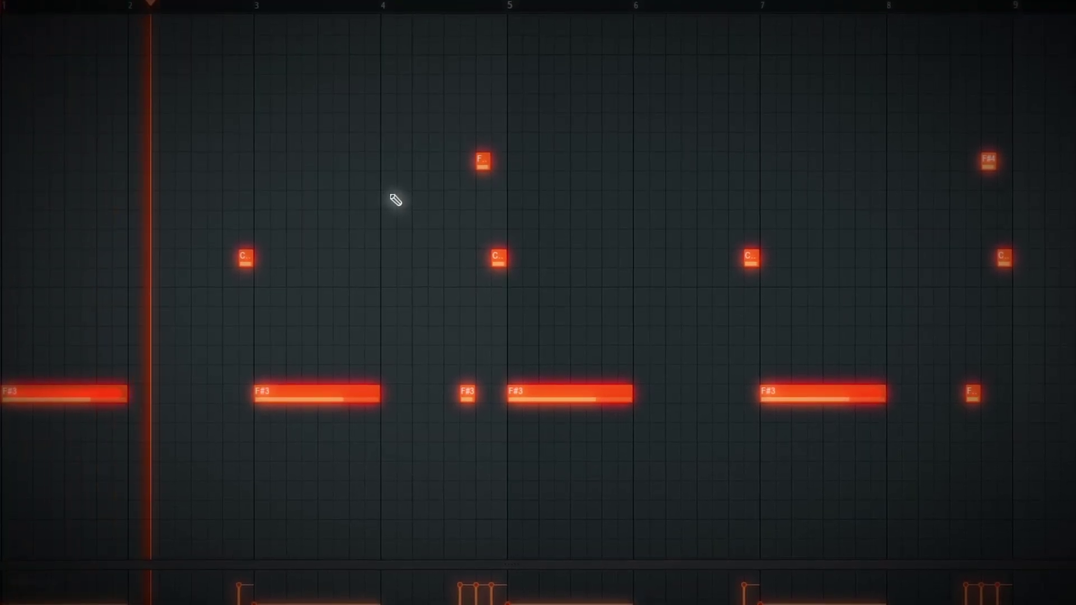
{"action": "scroll", "coordinate": [397, 202], "scroll_direction": "down", "scroll_amount": 1}
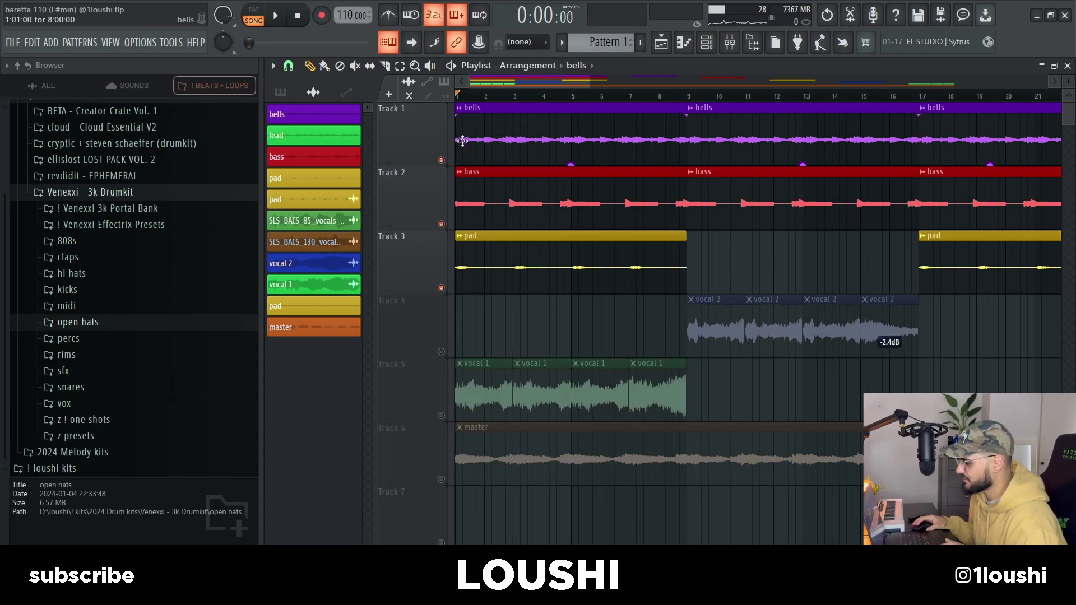
Step: Open the pad clip's piano roll and zoom out to see the F#3, F#4, A4, C#5 chords
{"action": "double_click", "coordinate": [492, 263]}
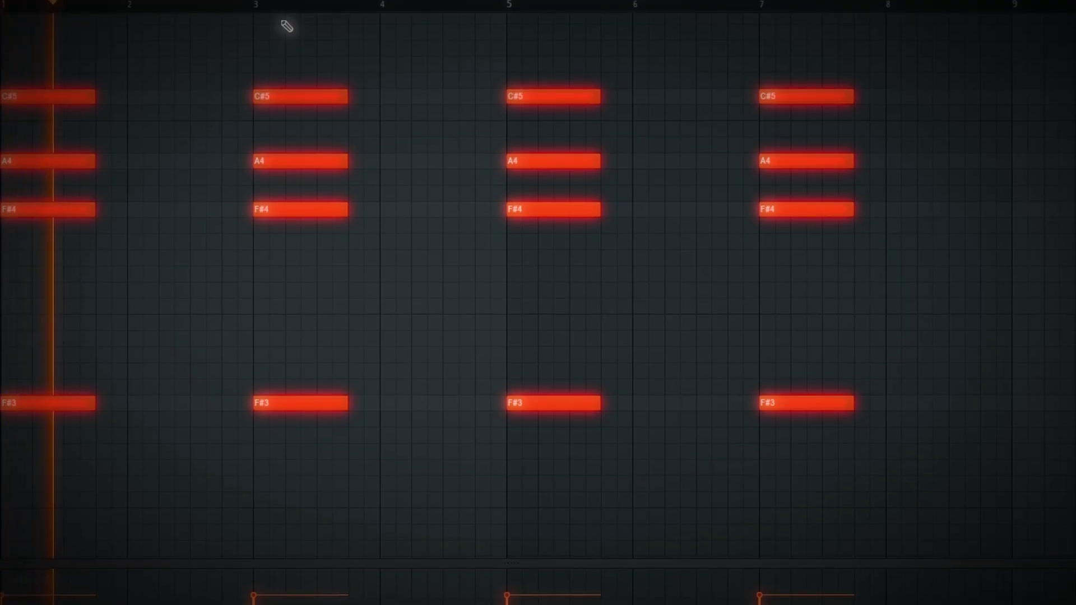
{"action": "left_click_drag", "start_coordinate": [190, 0], "coordinate": [337, 0]}
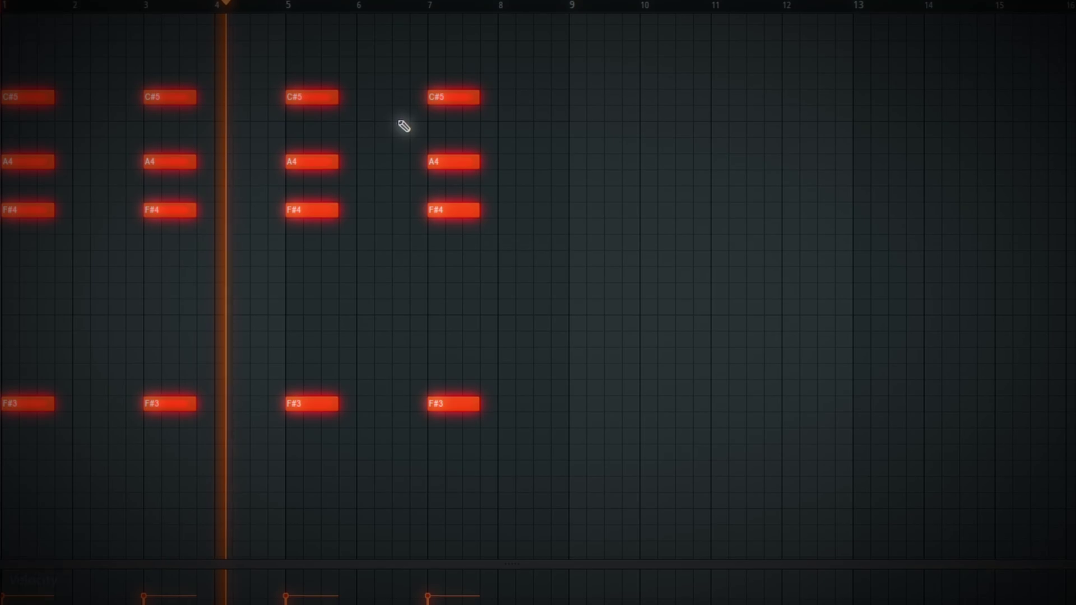
{"action": "scroll", "coordinate": [399, 121], "scroll_direction": "down", "scroll_amount": 1}
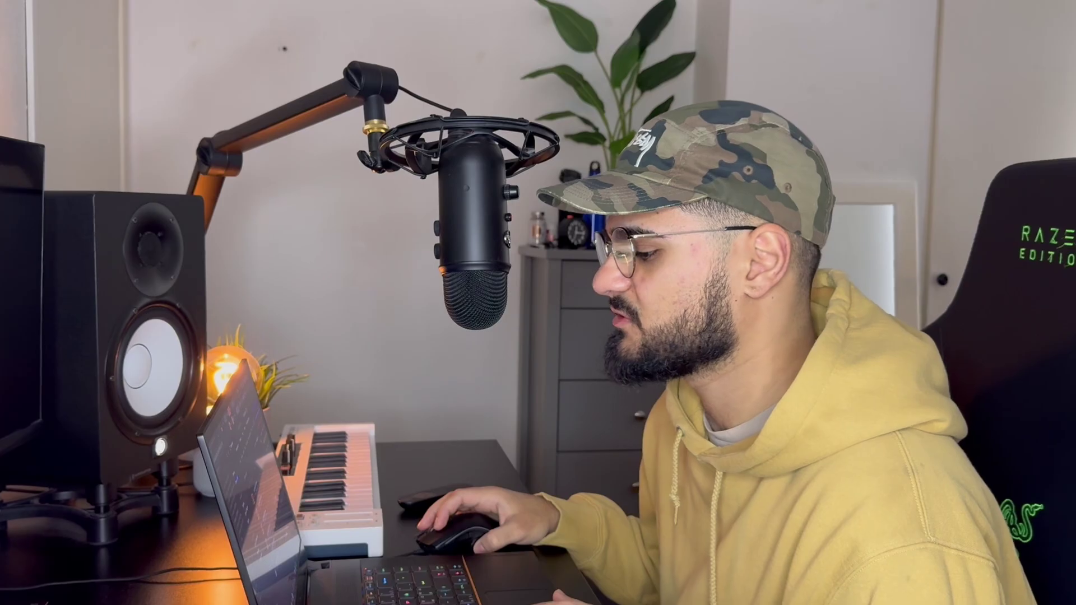
Step: Preview the 123, 140, 130 (F# minor) and 85 BPM (G minor) vocal samples, then stop
{"action": "left_click", "coordinate": [426, 371]}
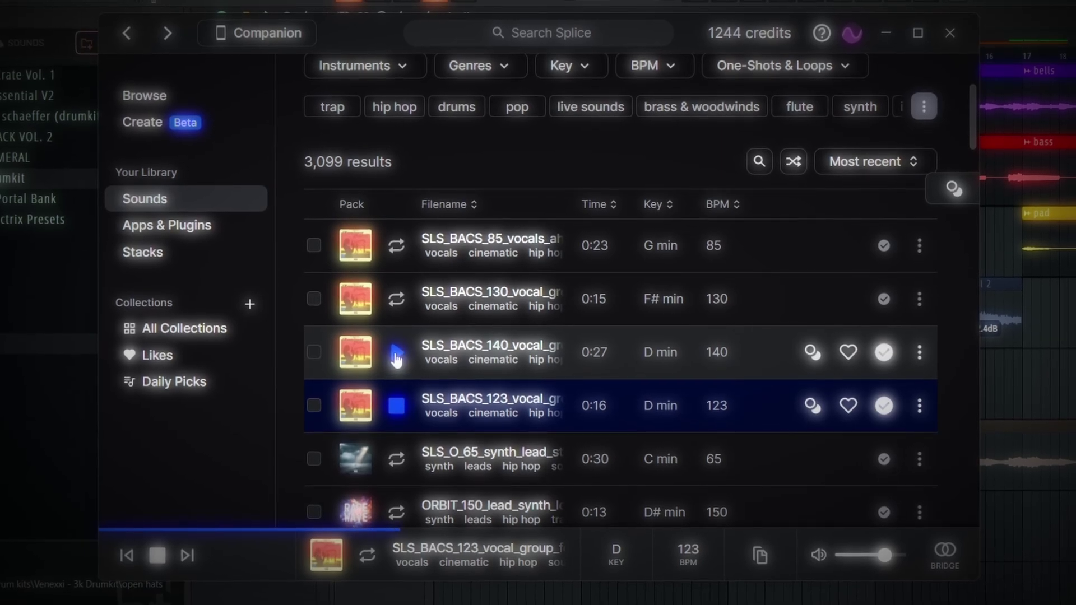
{"action": "left_click", "coordinate": [398, 359]}
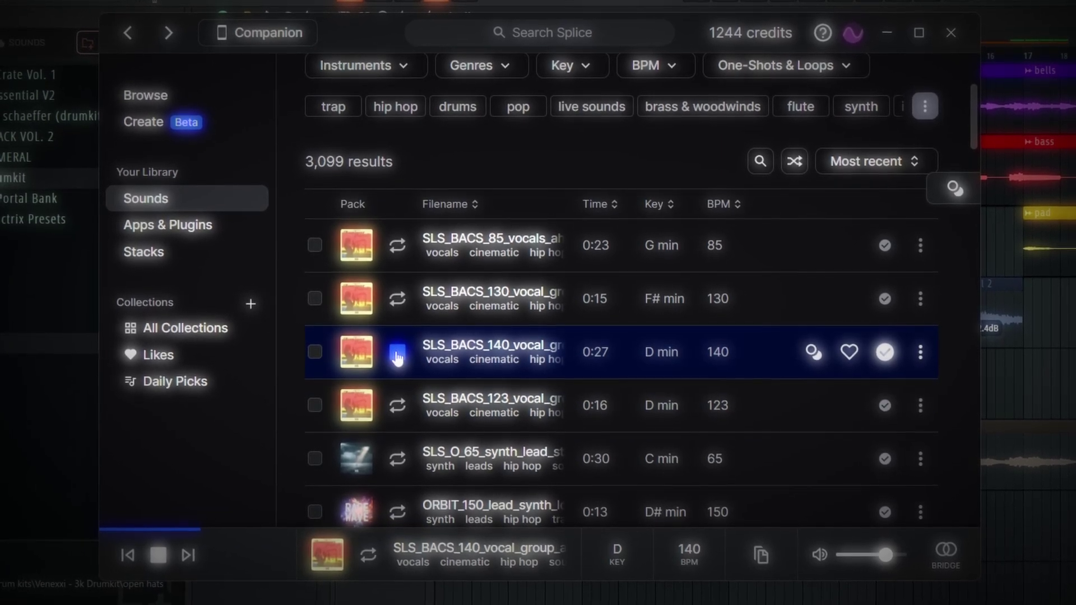
{"action": "left_click", "coordinate": [399, 304]}
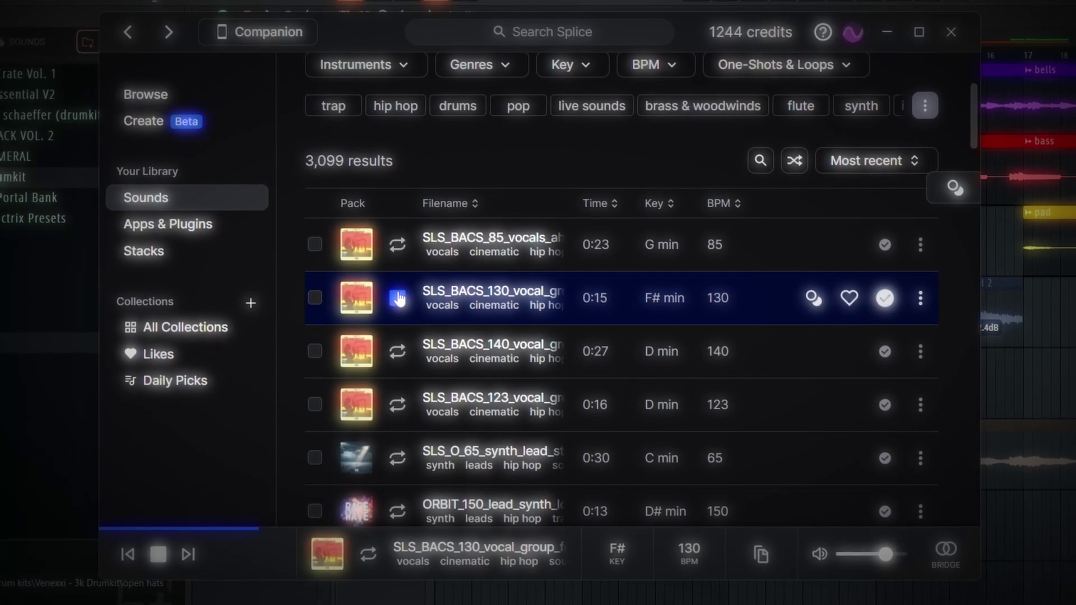
{"action": "left_click", "coordinate": [395, 249]}
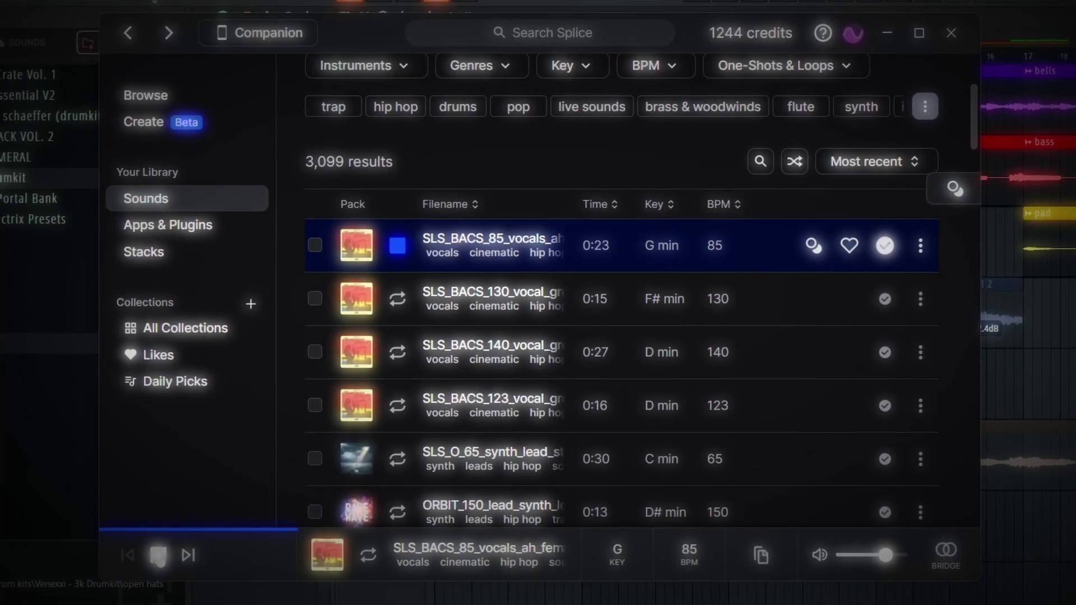
{"action": "left_click", "coordinate": [158, 556]}
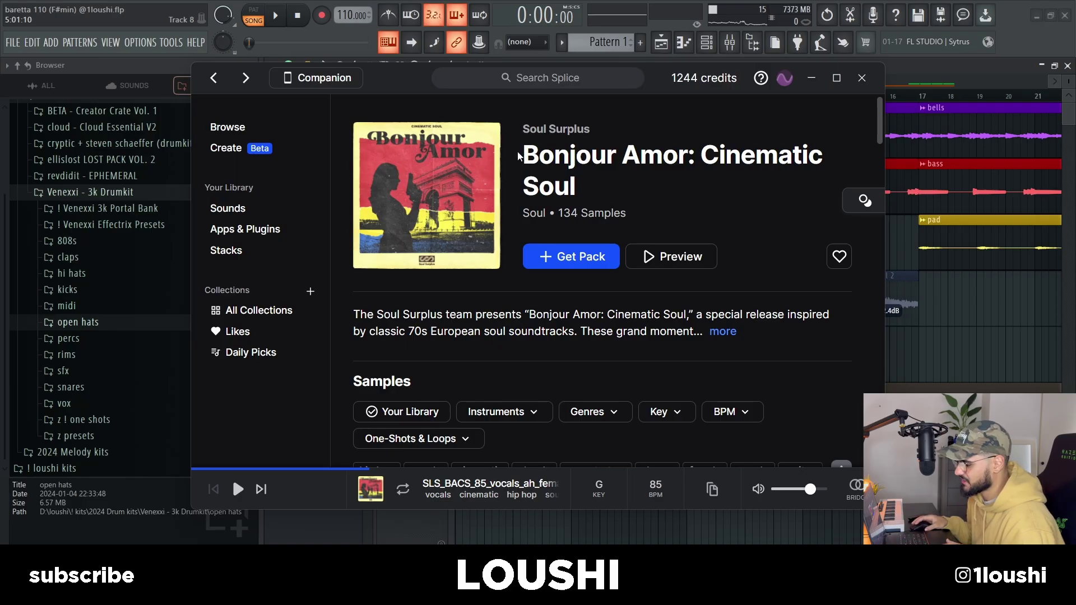
Step: Select the Bonjour Amor pack title, then view vocal 1 in bars 1–8 and vocal 2 in 9–16
{"action": "left_click_drag", "start_coordinate": [518, 152], "coordinate": [544, 166]}
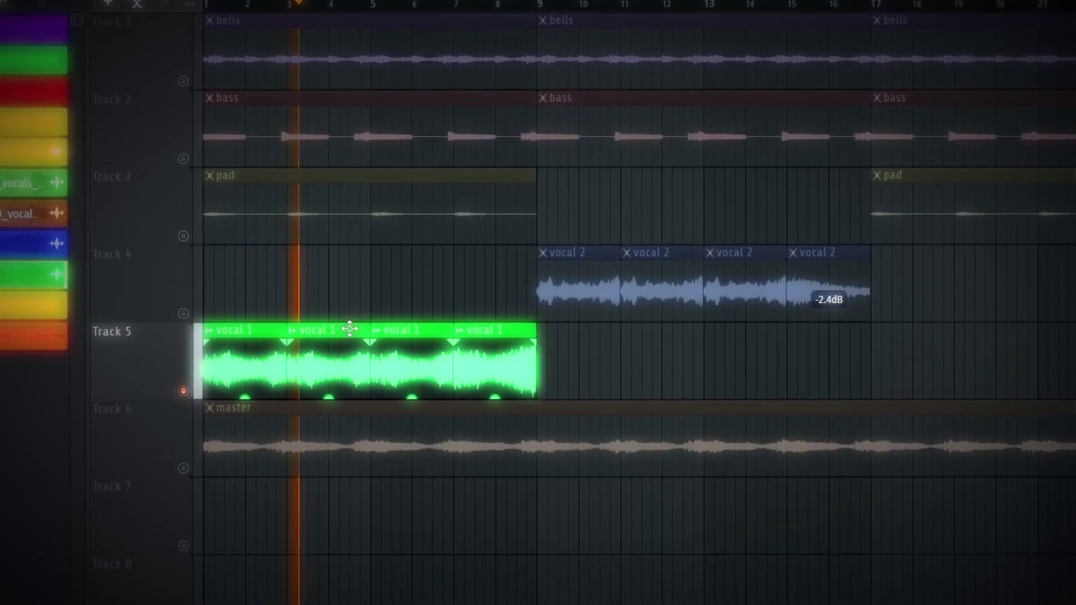
{"action": "scroll", "coordinate": [331, 5], "scroll_direction": "down", "scroll_amount": 2}
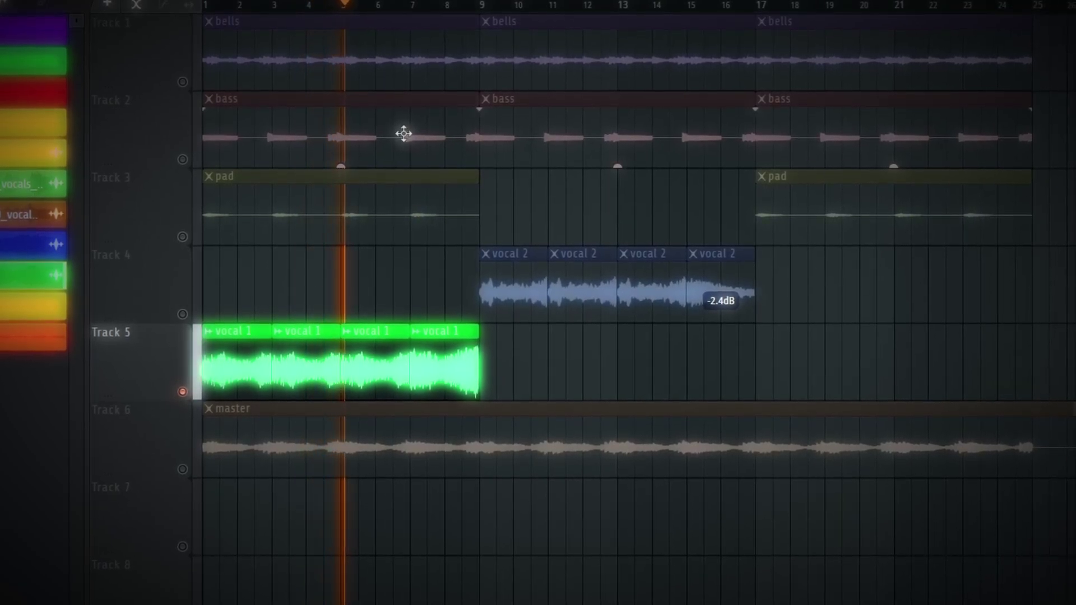
{"action": "scroll", "coordinate": [411, 7], "scroll_direction": "down", "scroll_amount": 1}
{"action": "scroll", "coordinate": [414, 195], "scroll_direction": "down", "scroll_amount": 1}
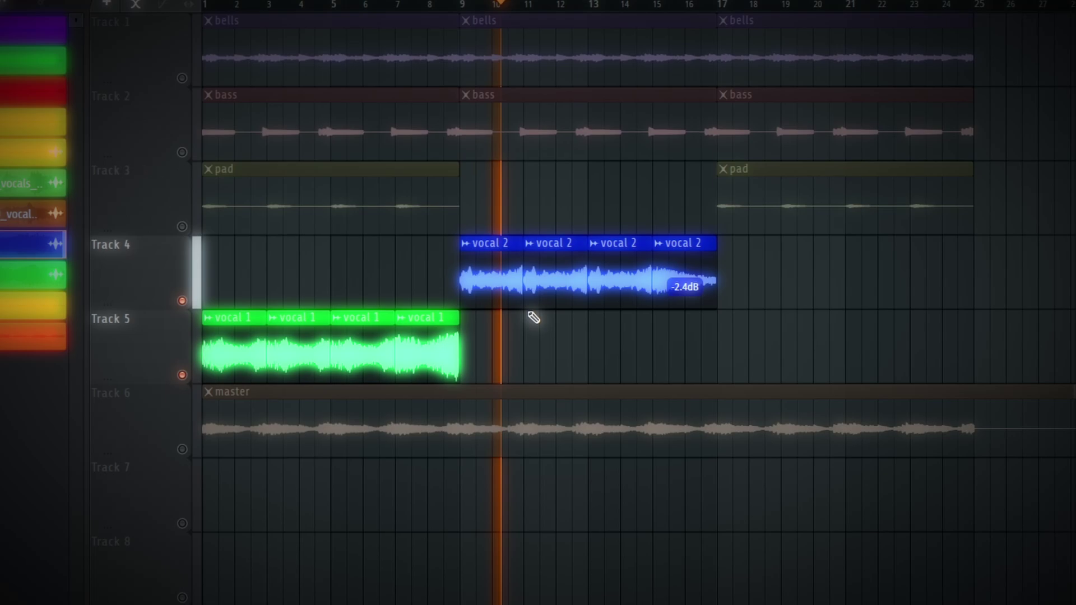
{"action": "key", "text": "space"}
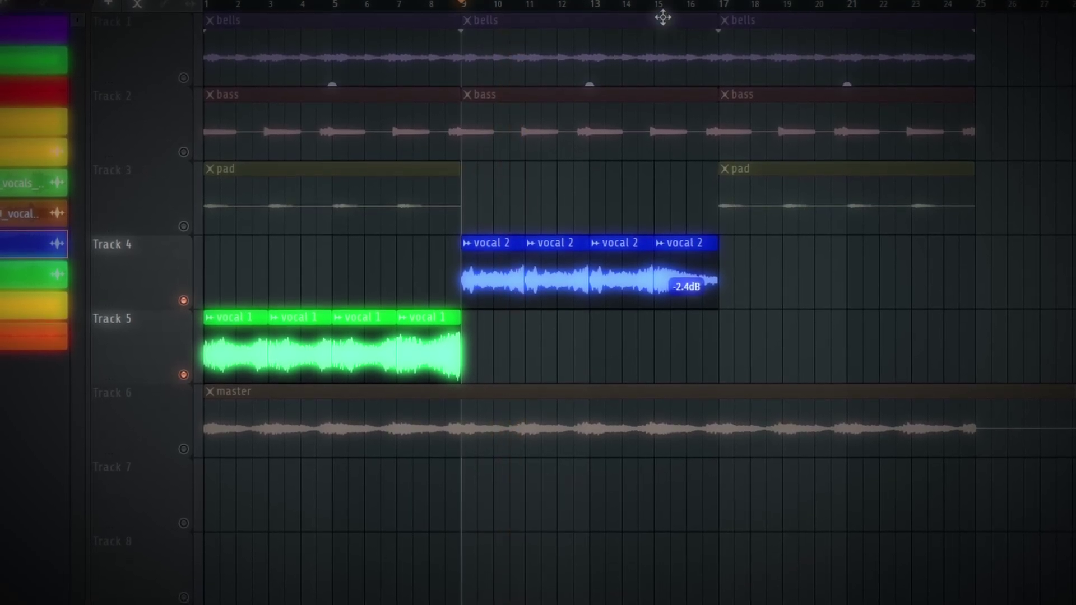
{"action": "left_click", "coordinate": [660, 6]}
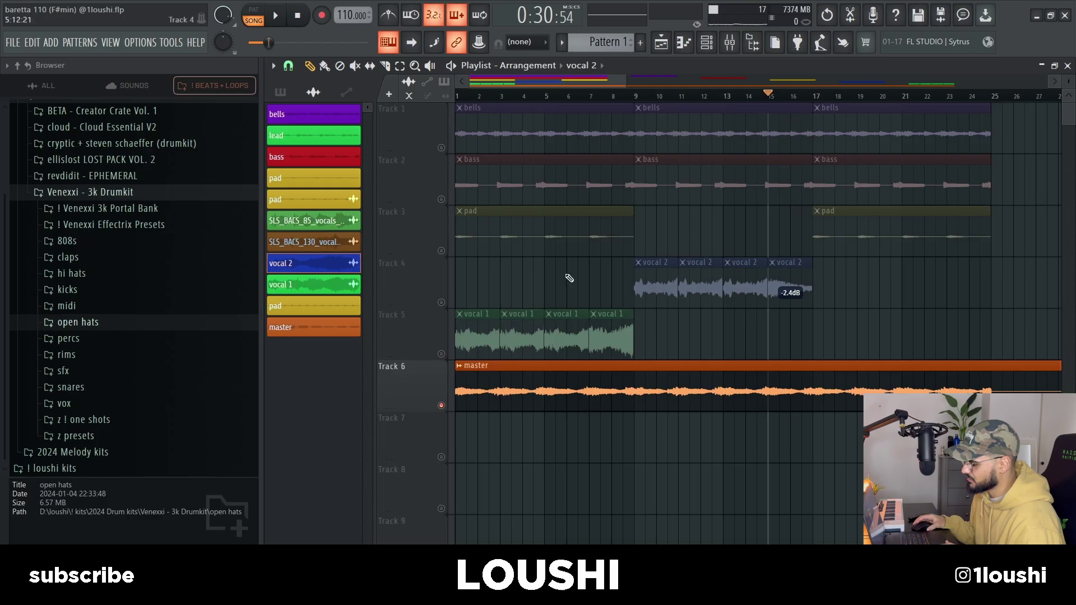
{"action": "scroll", "coordinate": [549, 112], "scroll_direction": "down", "scroll_amount": 2}
{"action": "left_click_drag", "start_coordinate": [513, 112], "coordinate": [722, 135]}
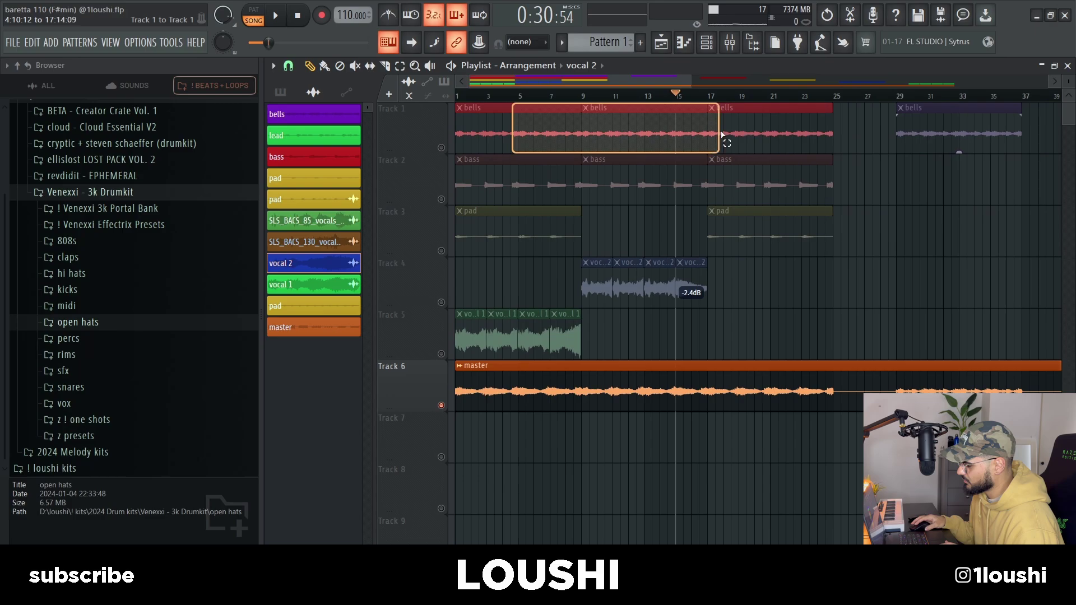